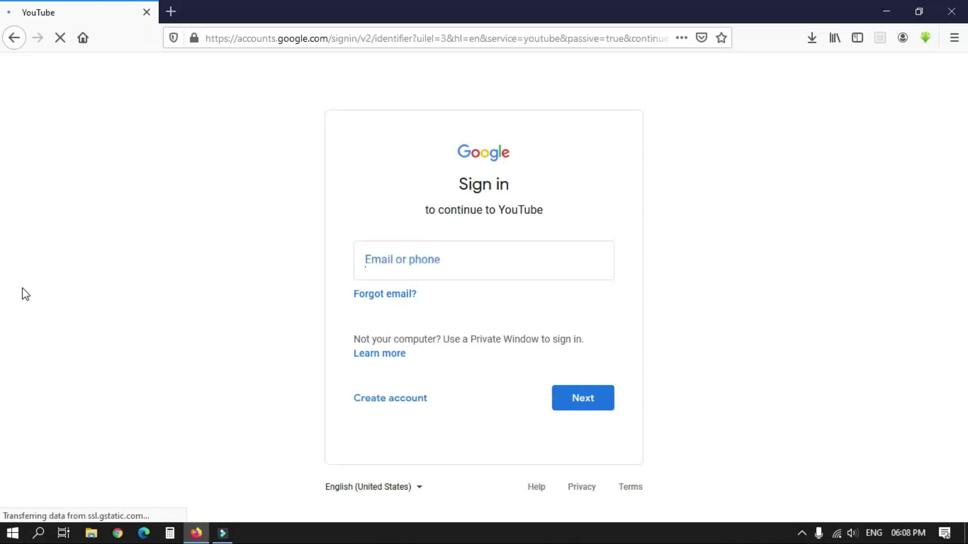
- Sign in to the Google account for YouTube by entering the account's email or phone and its password
type("..")
key("BackSpace")
key("BackSpace")
key("BackSpace")
key("BackSpace")
type(".........")
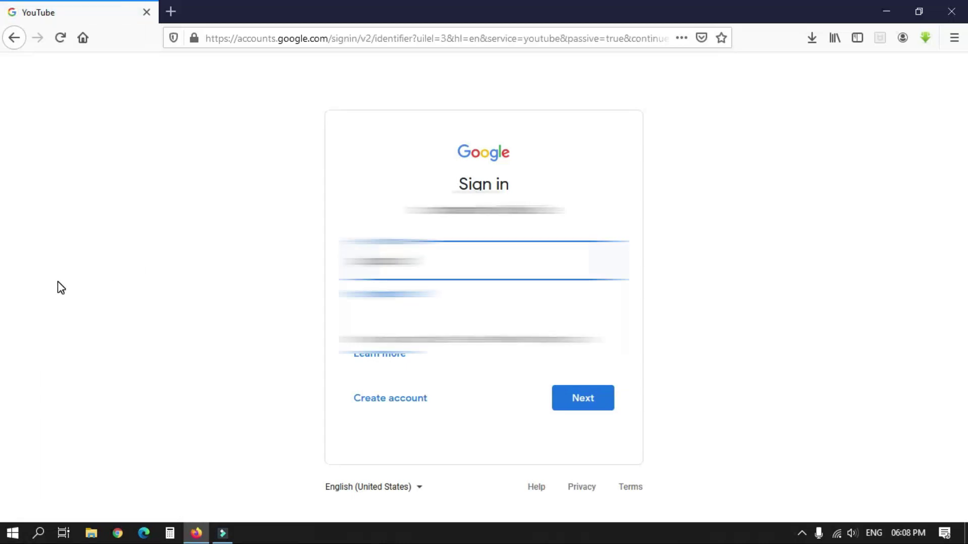
key("Return")
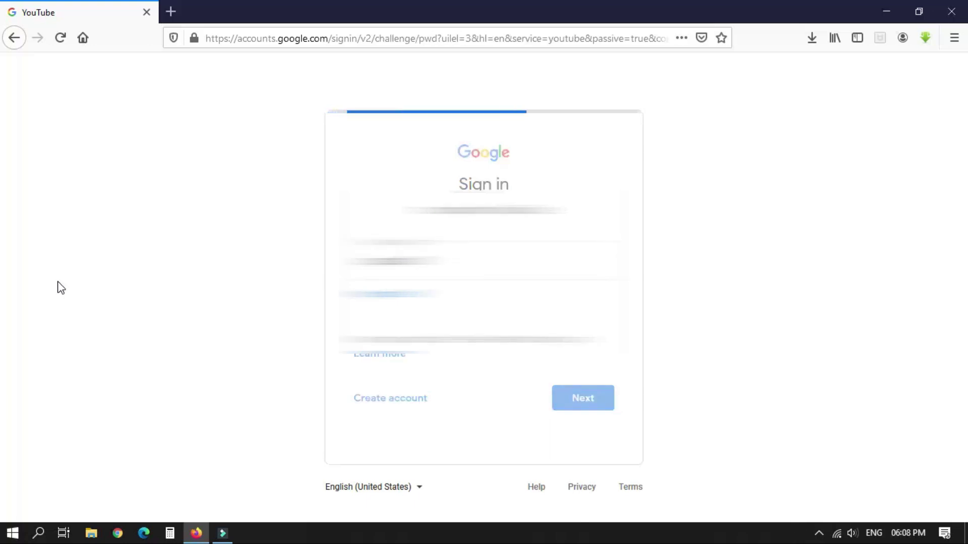
type("......")
key("Return")
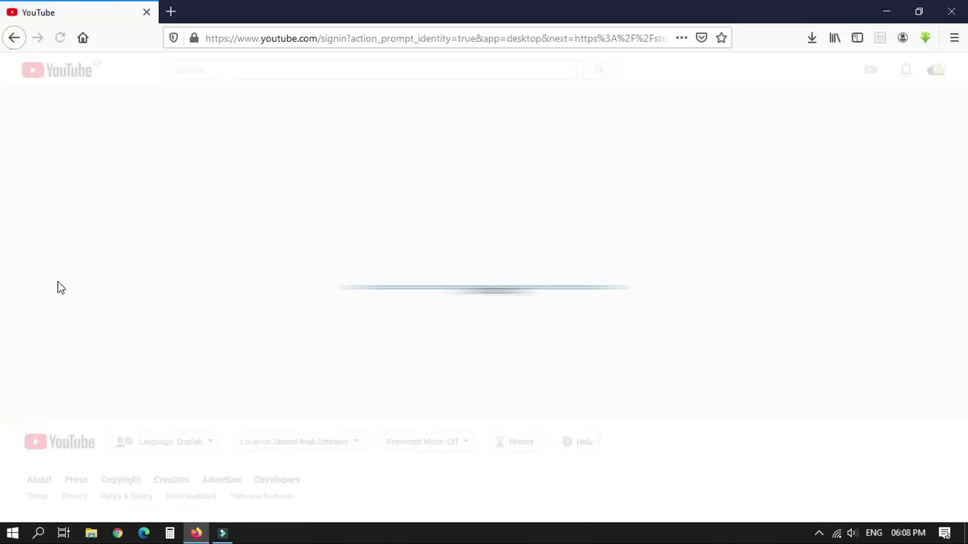
- Confirm the account identity to enter YouTube Studio and switch to the Rajpoot Gaming channel
left_click(575, 367)
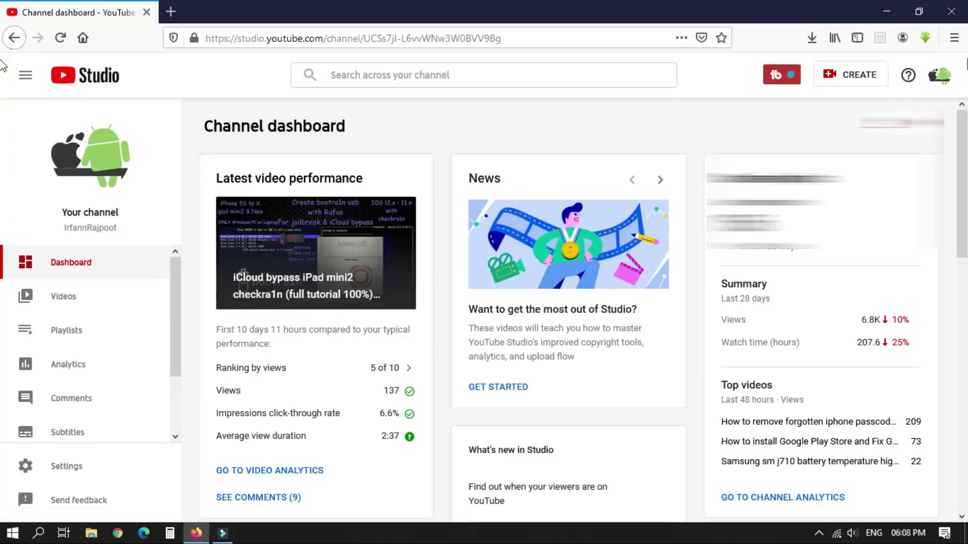
left_click(946, 81)
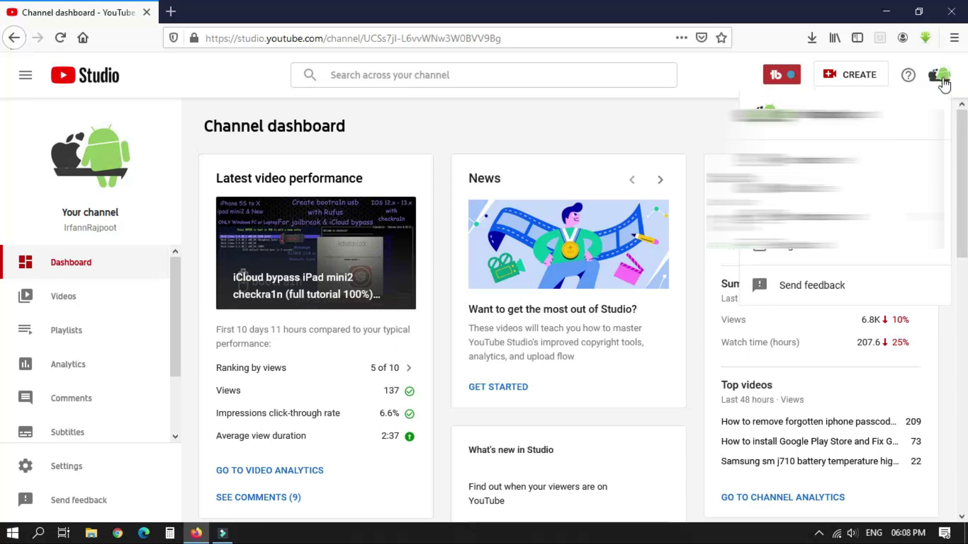
left_click(826, 217)
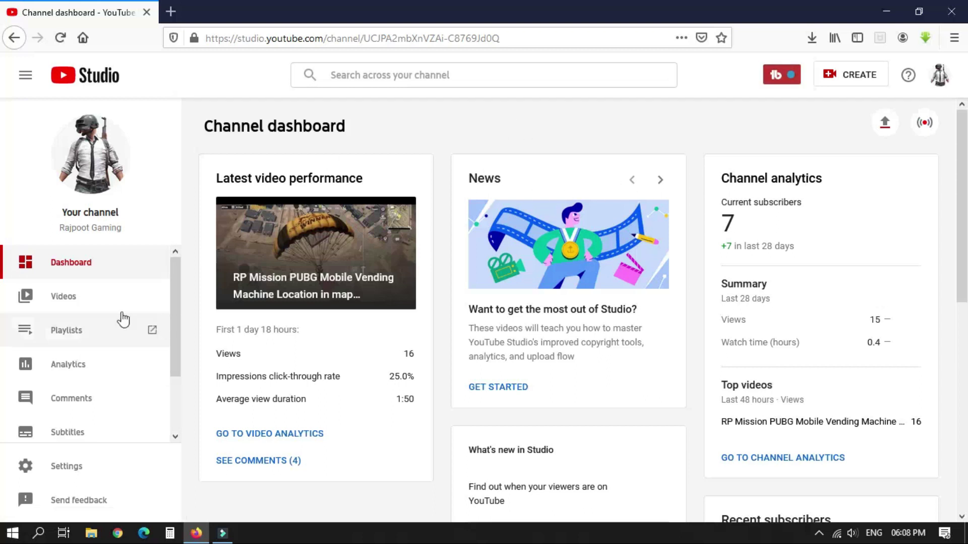
- Open the details of the "RP Mission PUBG Mobile Vending Machine" video from the channel's uploads and go to its thumbnail options
left_click(78, 303)
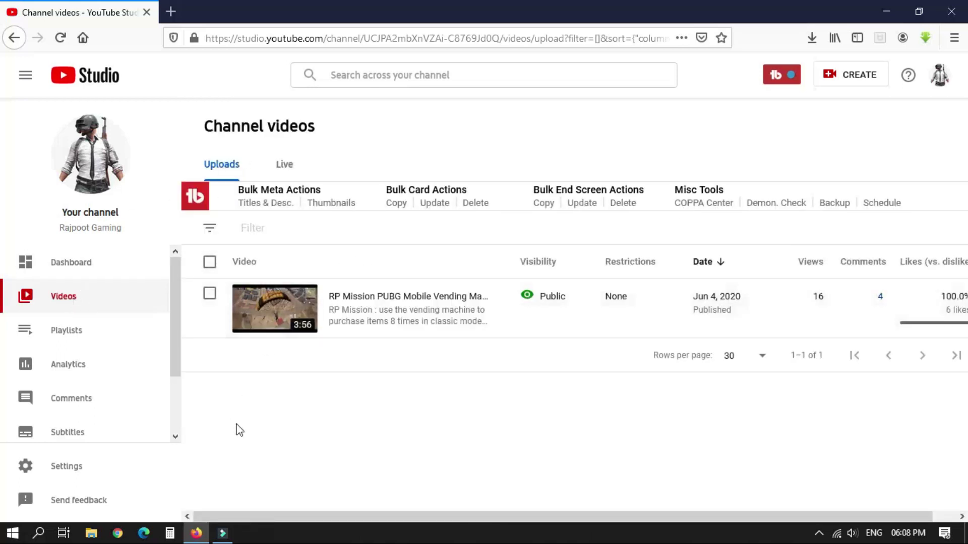
left_click(266, 322)
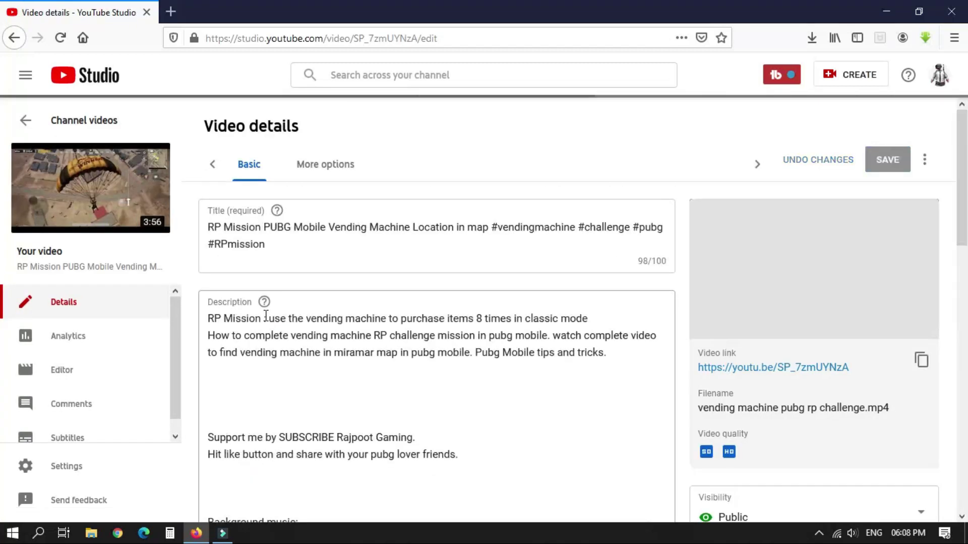
left_click_drag(964, 121, 955, 199)
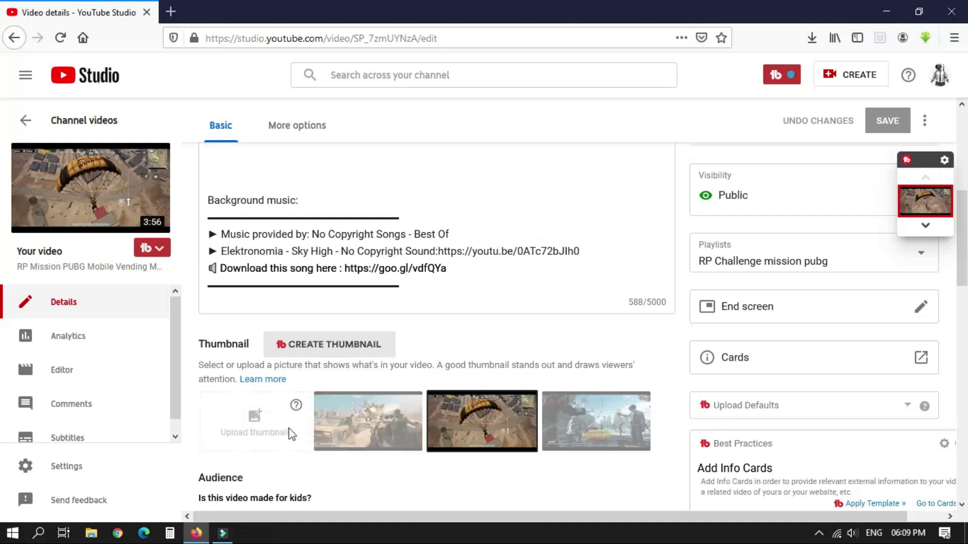
- Try to upload a custom thumbnail, and follow the account verification link from its help through to the channel's Status and Features page
left_click(255, 432)
mouse_move(296, 411)
left_click(184, 347)
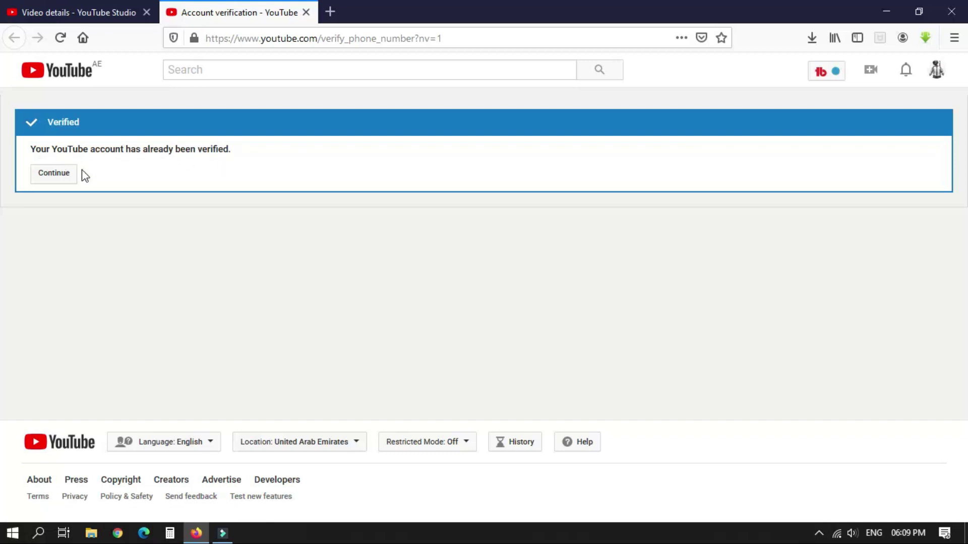
left_click(65, 177)
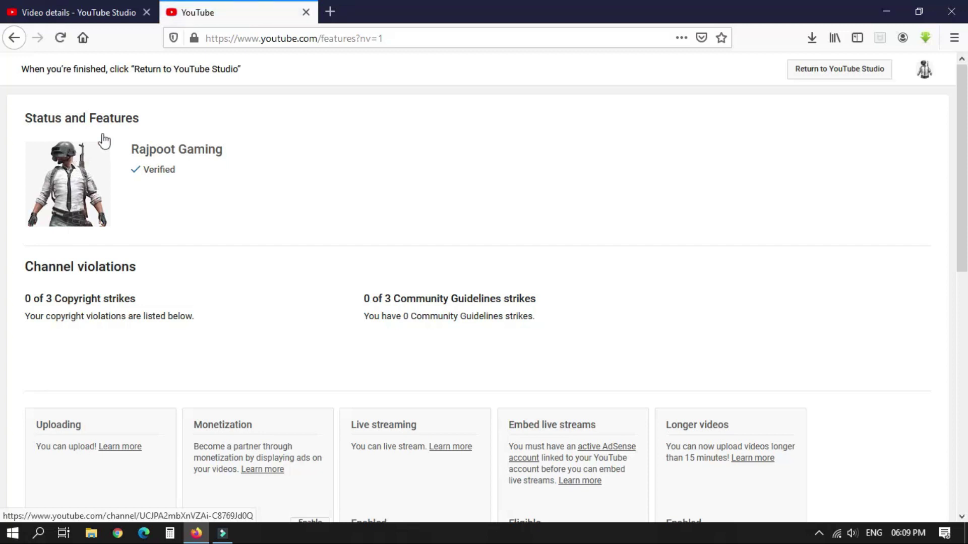
- Check the status of the Custom thumbnails feature on the channel's Status and Features page
left_click_drag(966, 90, 966, 211)
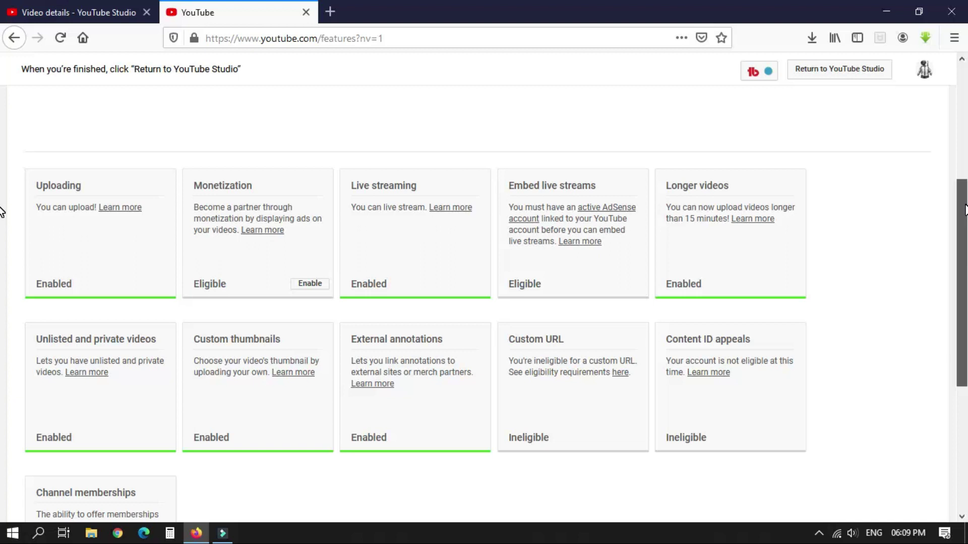
left_click_drag(965, 211, 965, 210)
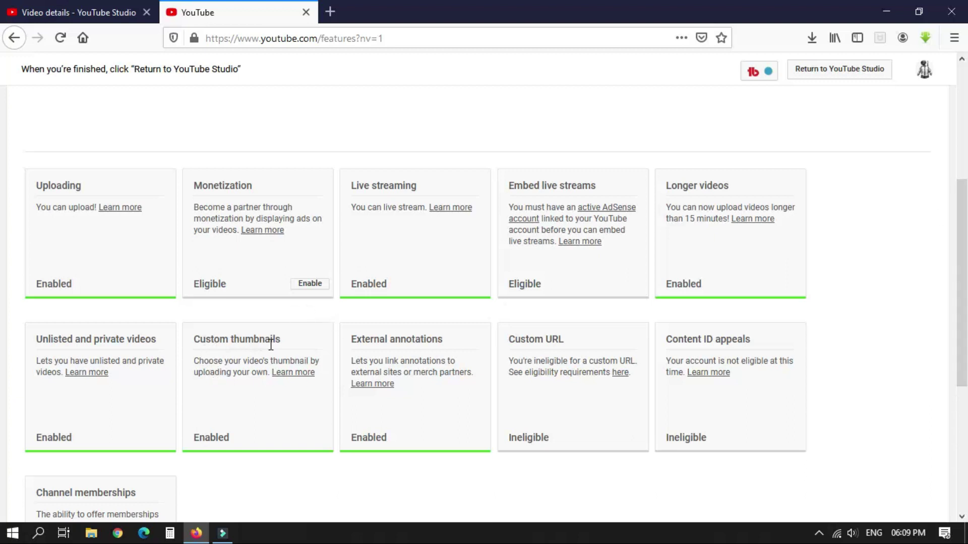
left_click_drag(193, 341, 281, 344)
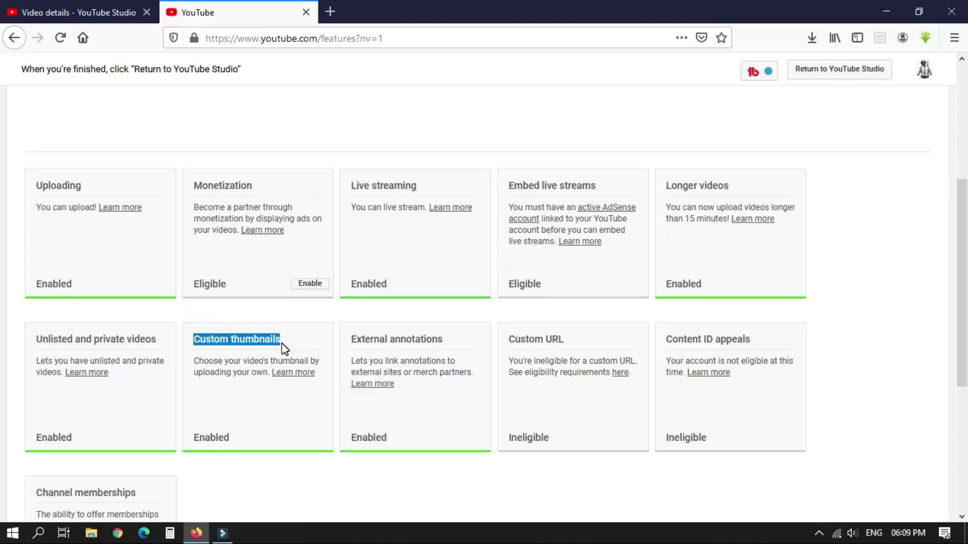
left_click(193, 438)
left_click_drag(214, 434, 239, 439)
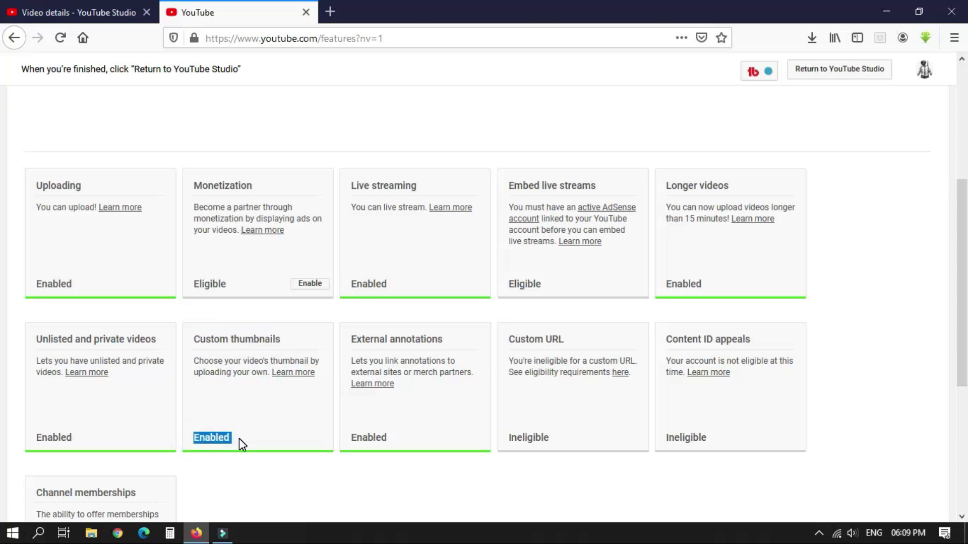
left_click(265, 440)
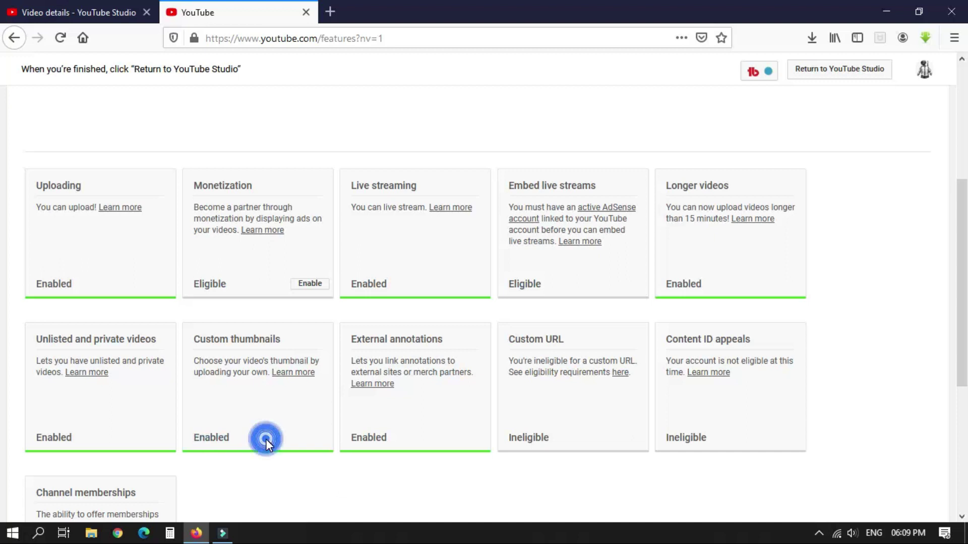
- Return to the video's details and try again to upload a custom thumbnail
left_click(80, 5)
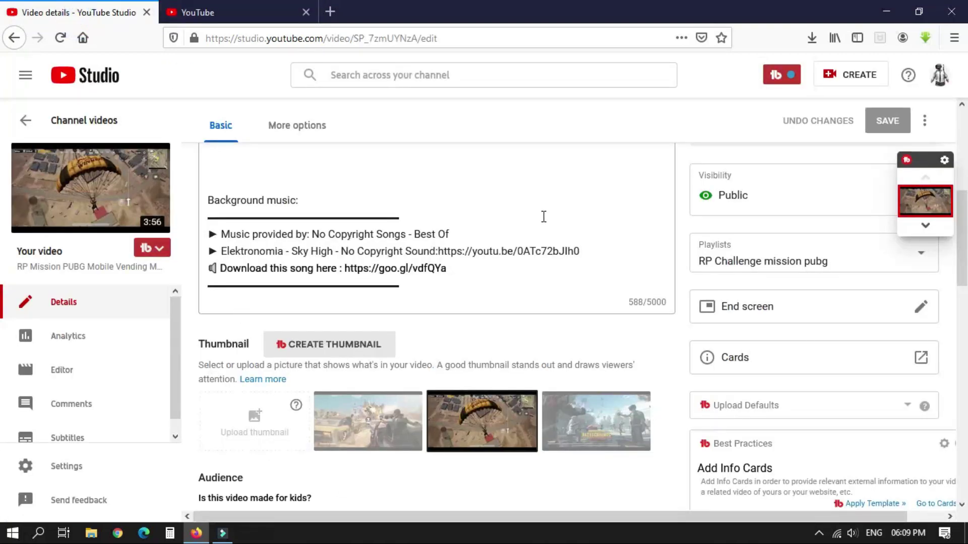
left_click(265, 418)
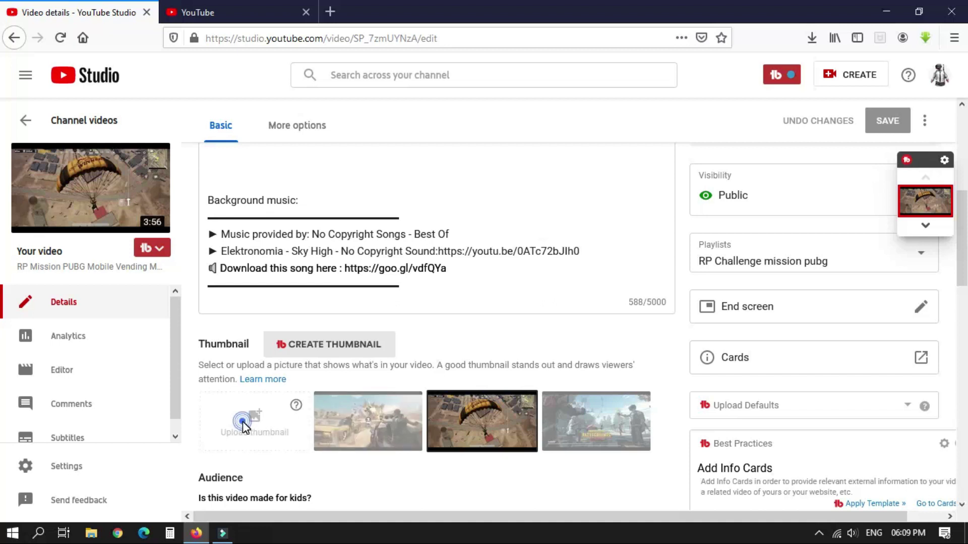
left_click(256, 410)
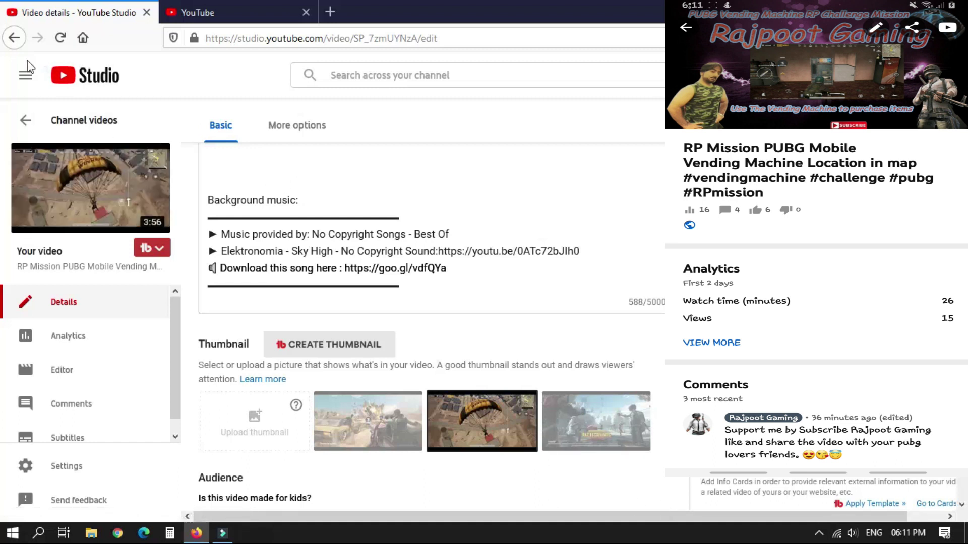
- Reload the video's details page and check which thumbnail is set for the video
left_click(61, 39)
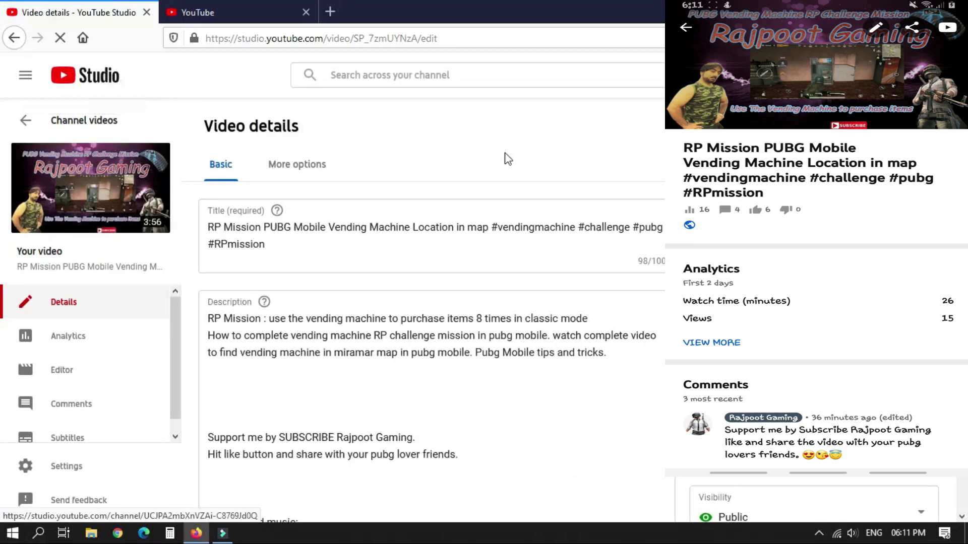
scroll(555, 326, "down", 8)
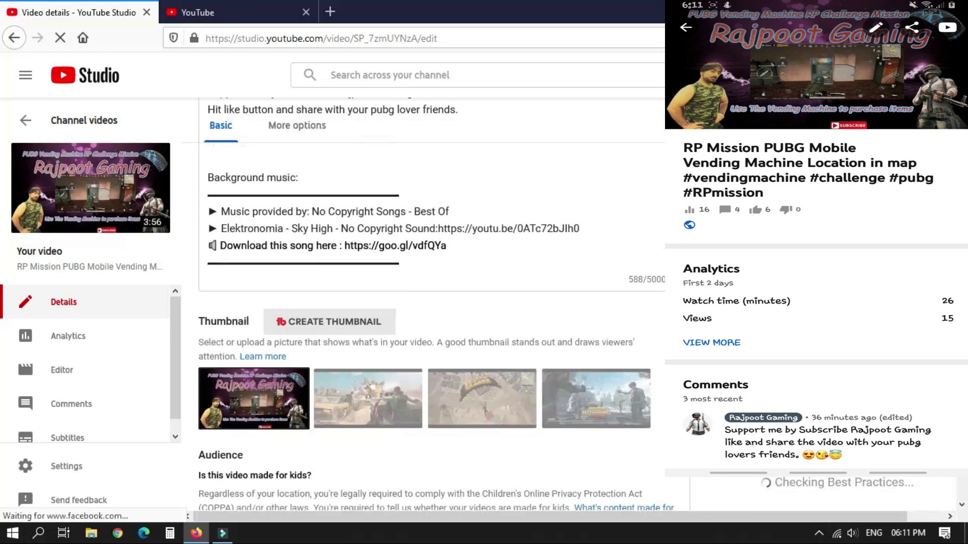
scroll(555, 327, "up", 1)
scroll(431, 327, "up", 7)
scroll(431, 328, "down", 5)
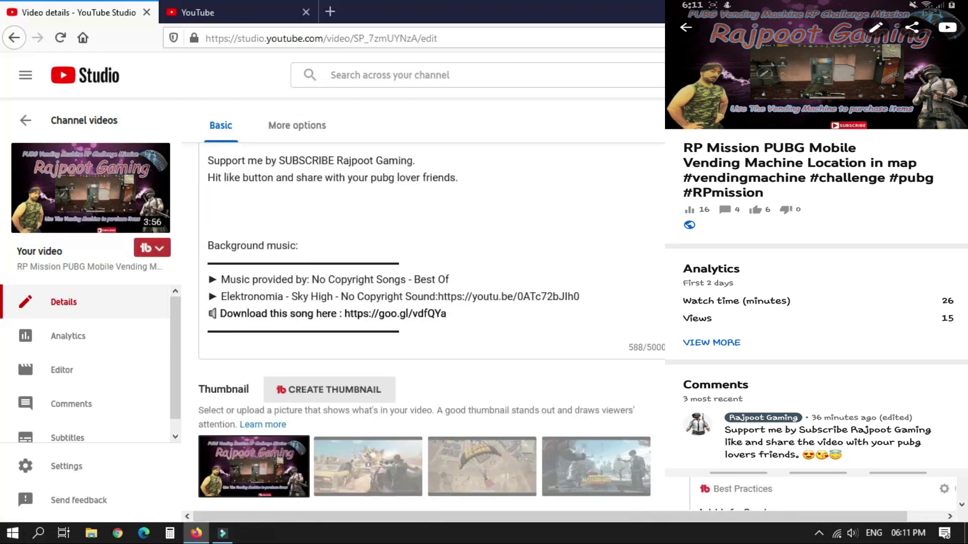
scroll(432, 328, "up", 5)
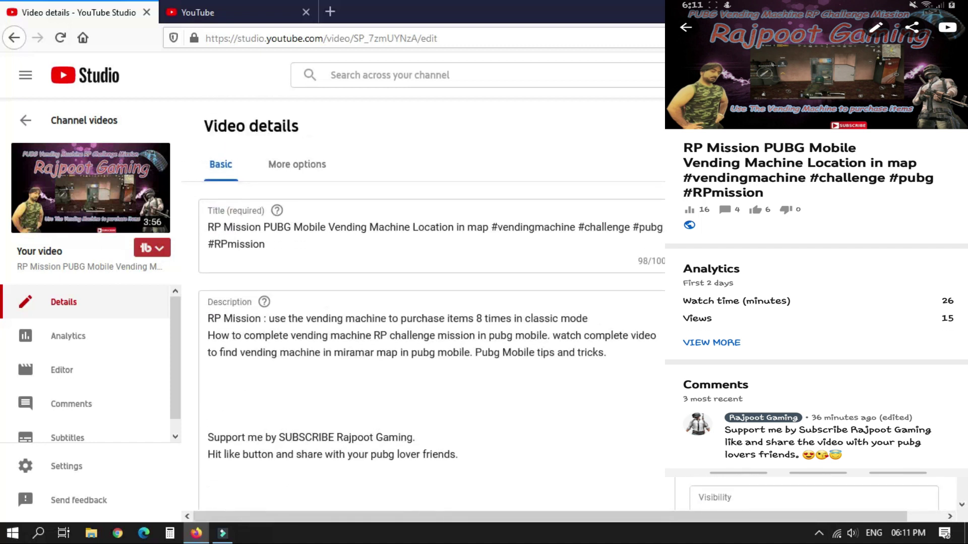